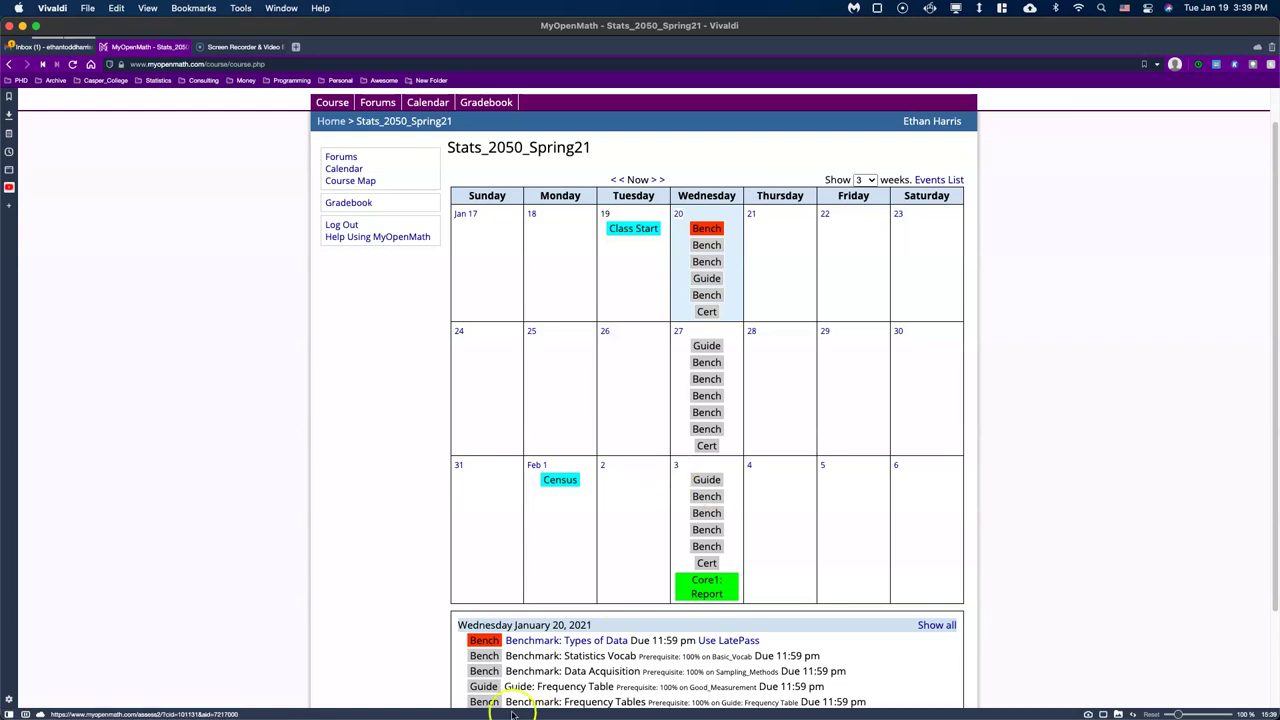
- Resume the Types of Data benchmark and resubmit Question 1's numerical blank as 'is reported as a category'
click(565, 641)
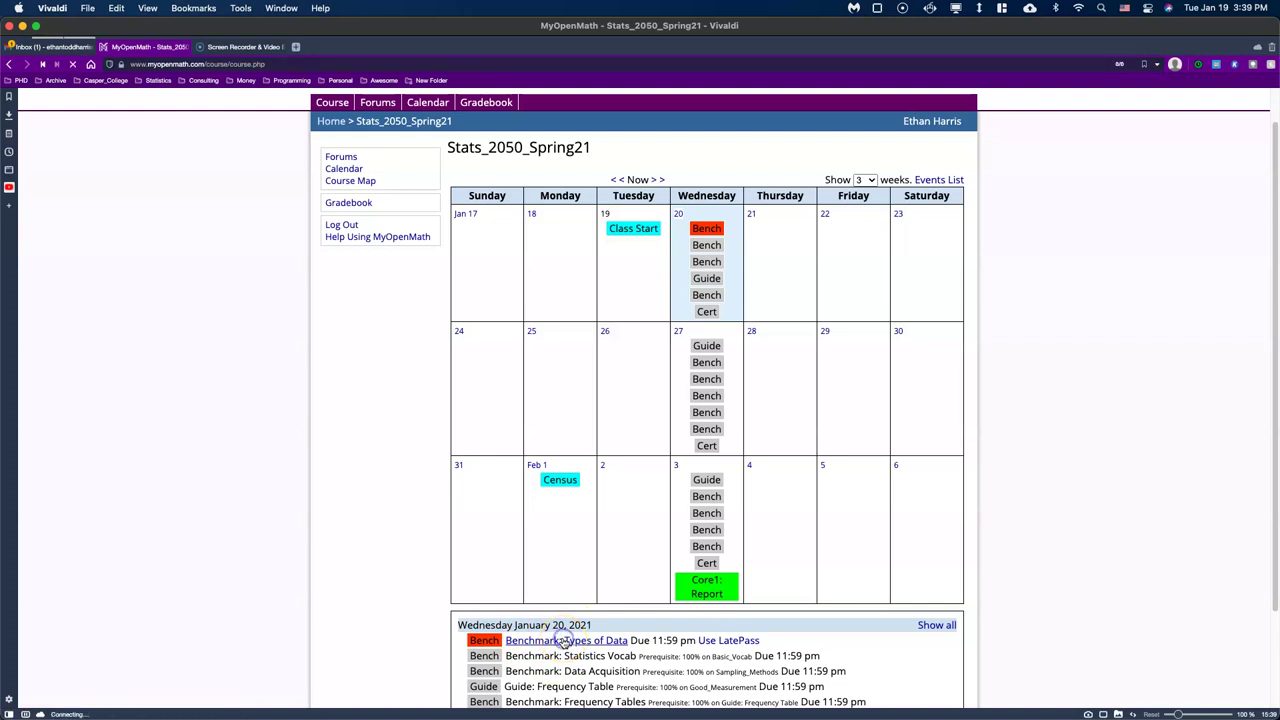
click(338, 305)
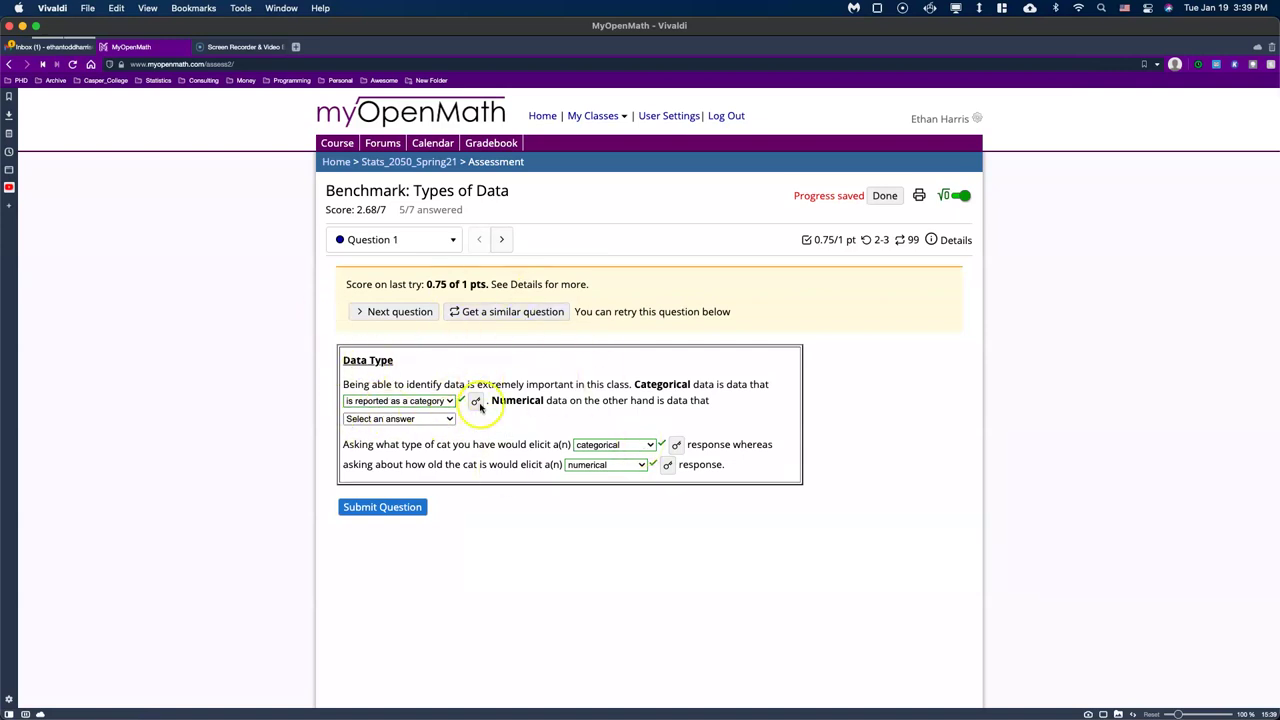
click(453, 419)
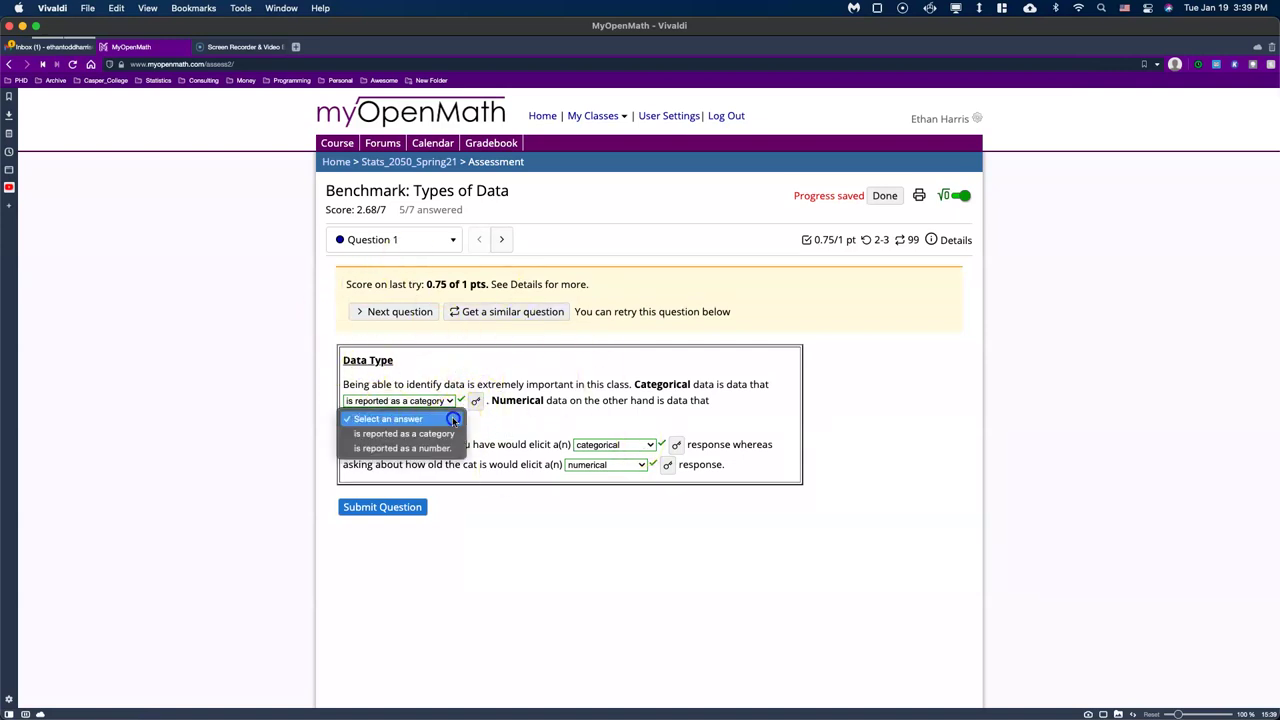
click(395, 434)
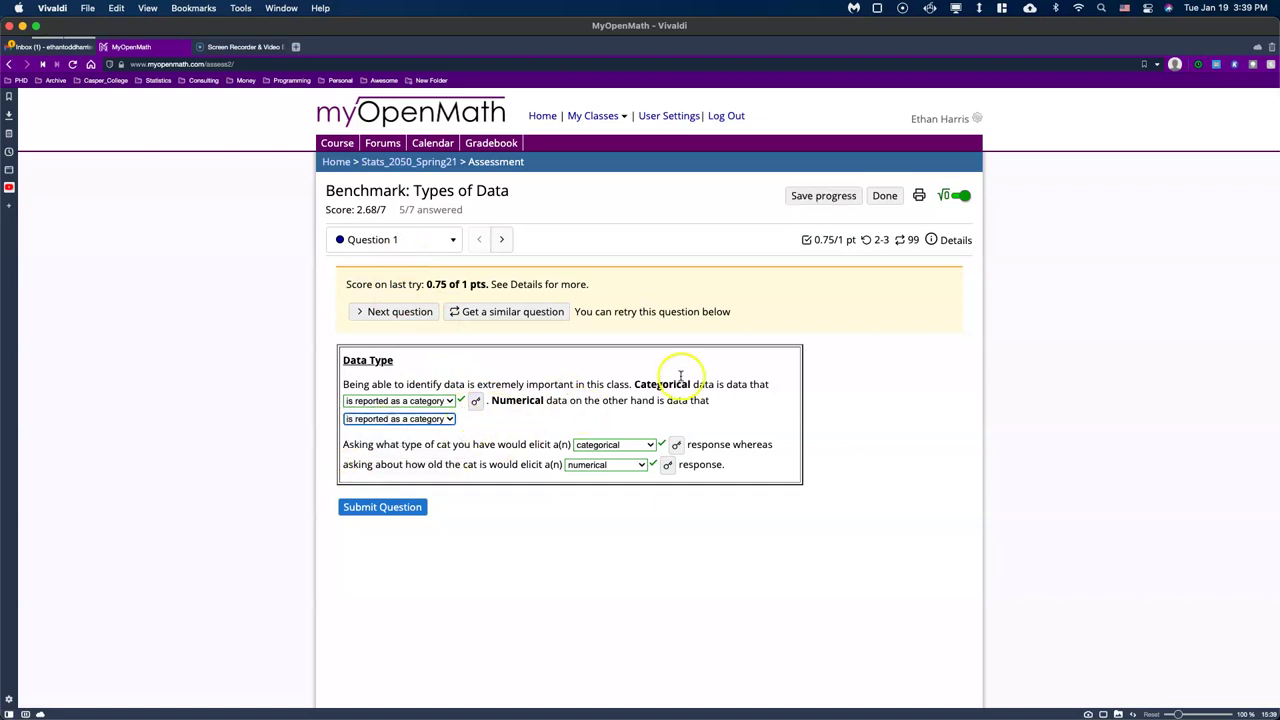
click(390, 508)
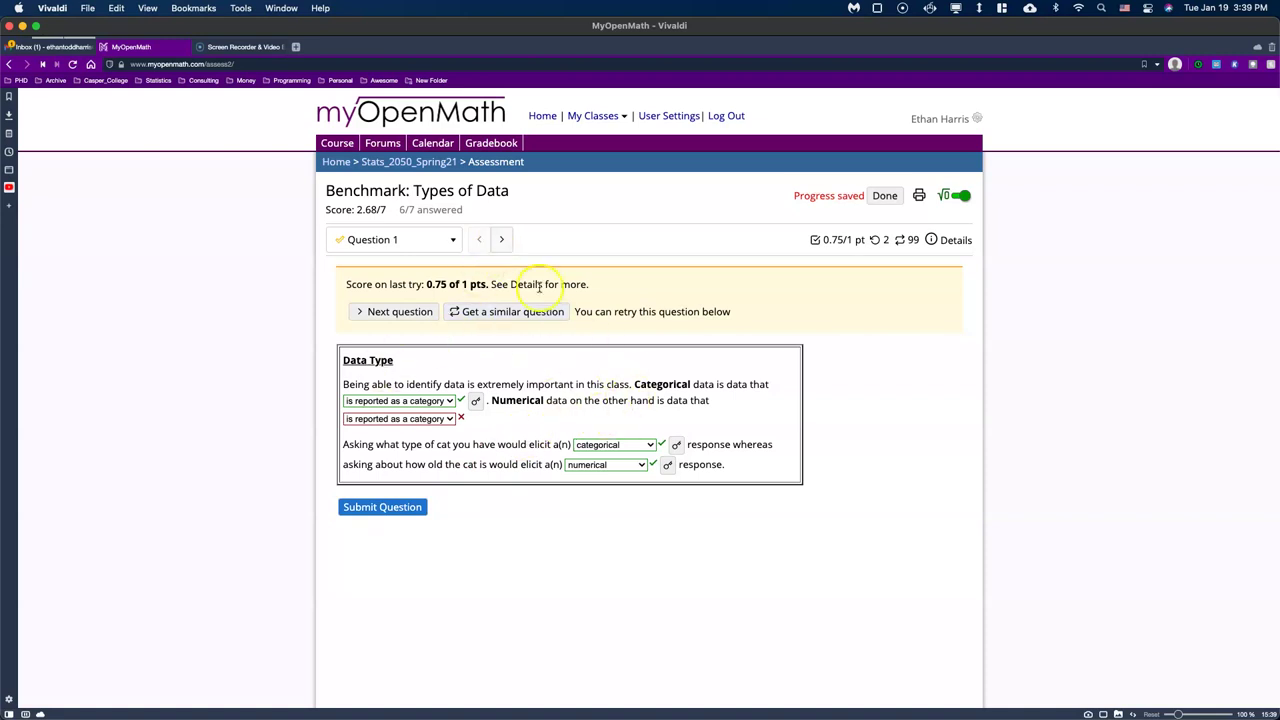
click(501, 239)
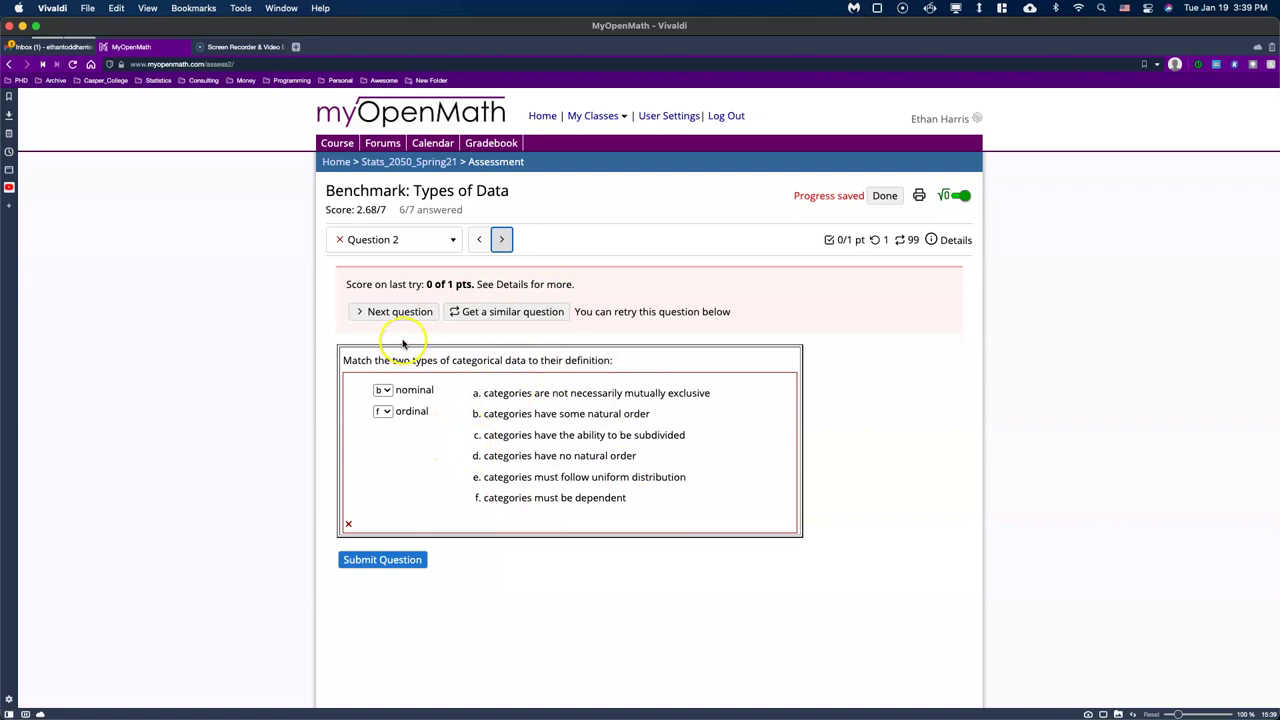
- Rematch nominal to definition d on Question 2 and submit it for 0.35 of 1 point
click(383, 390)
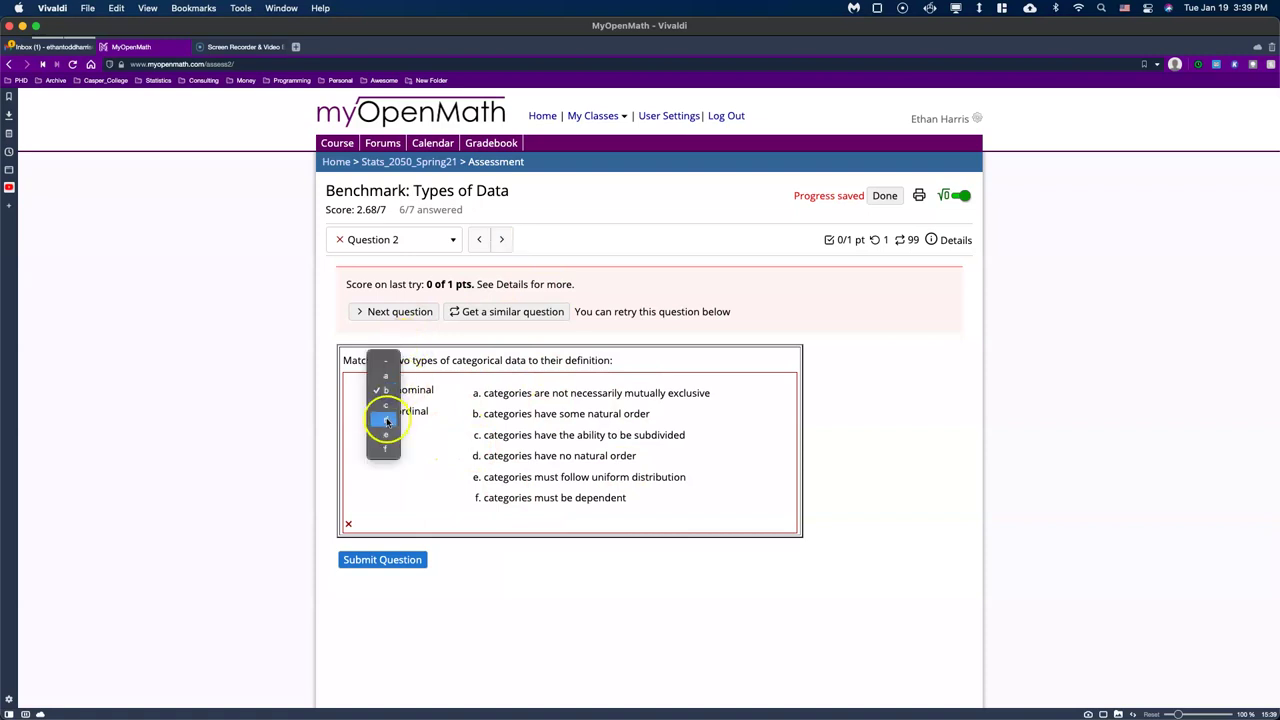
click(385, 419)
click(382, 545)
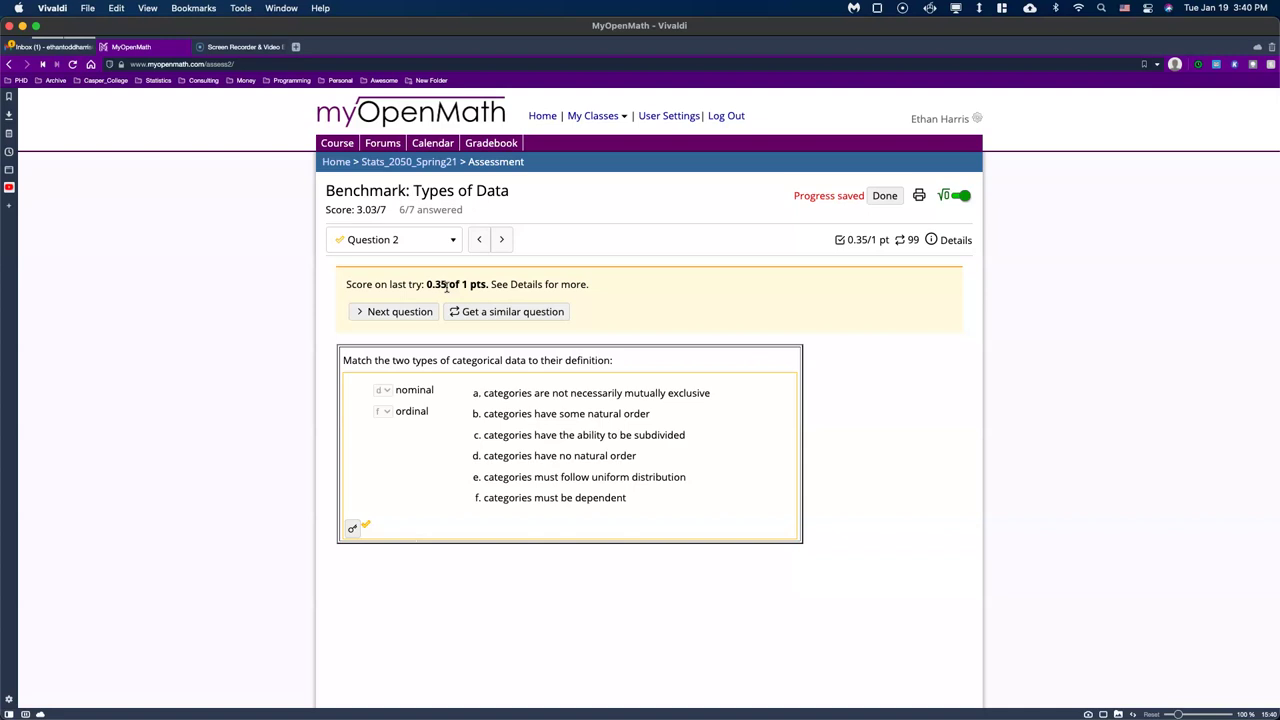
click(368, 350)
click(478, 476)
- Load a similar Question 2 and submit nominal as c and ordinal as f
click(494, 312)
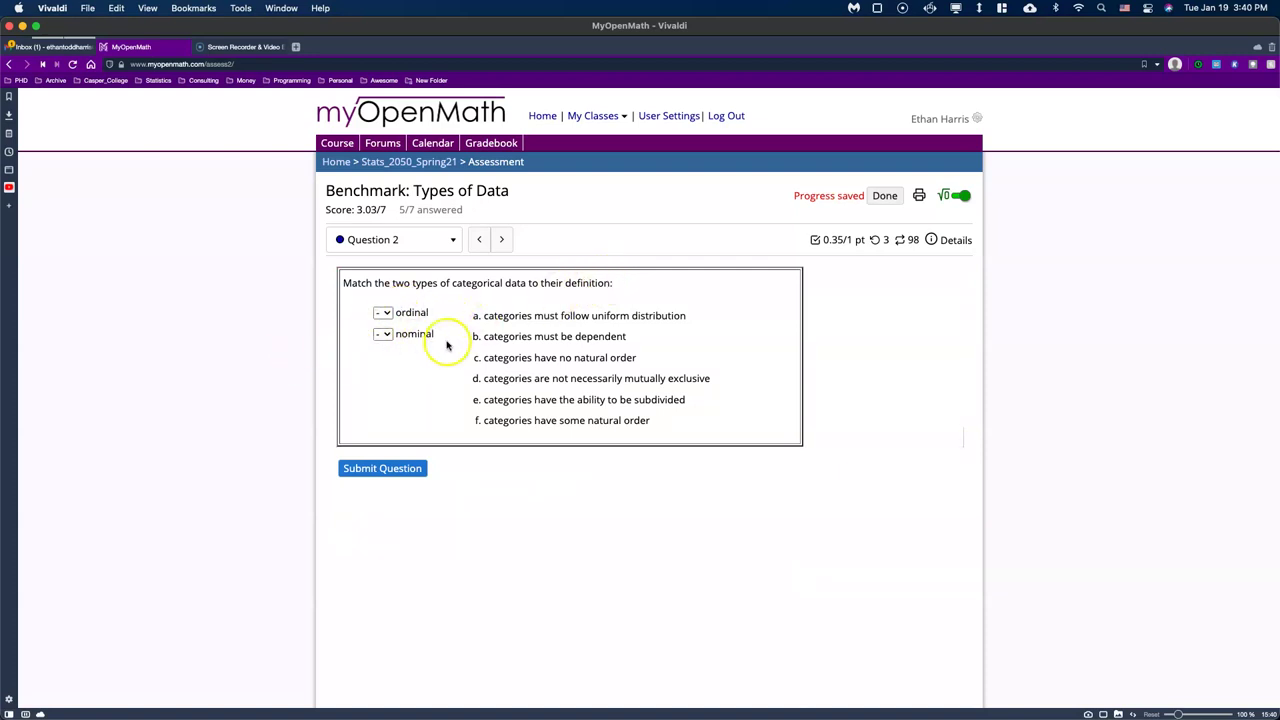
click(382, 334)
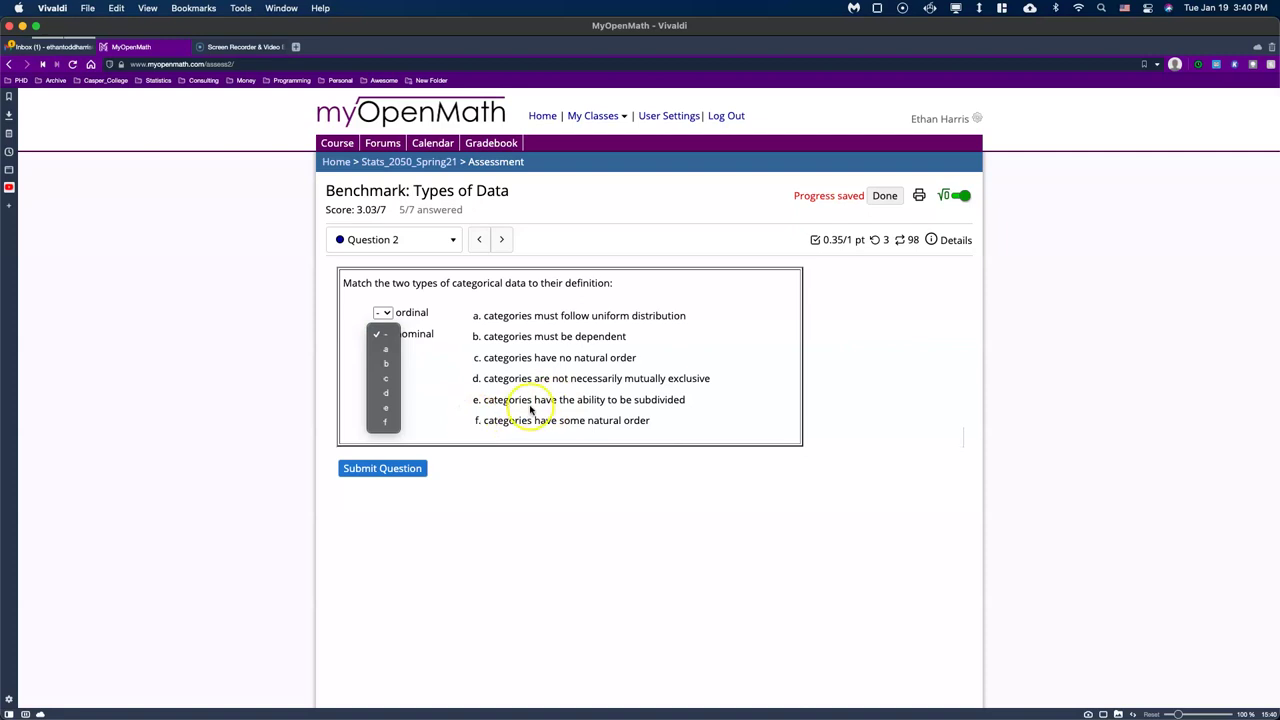
click(386, 378)
click(389, 317)
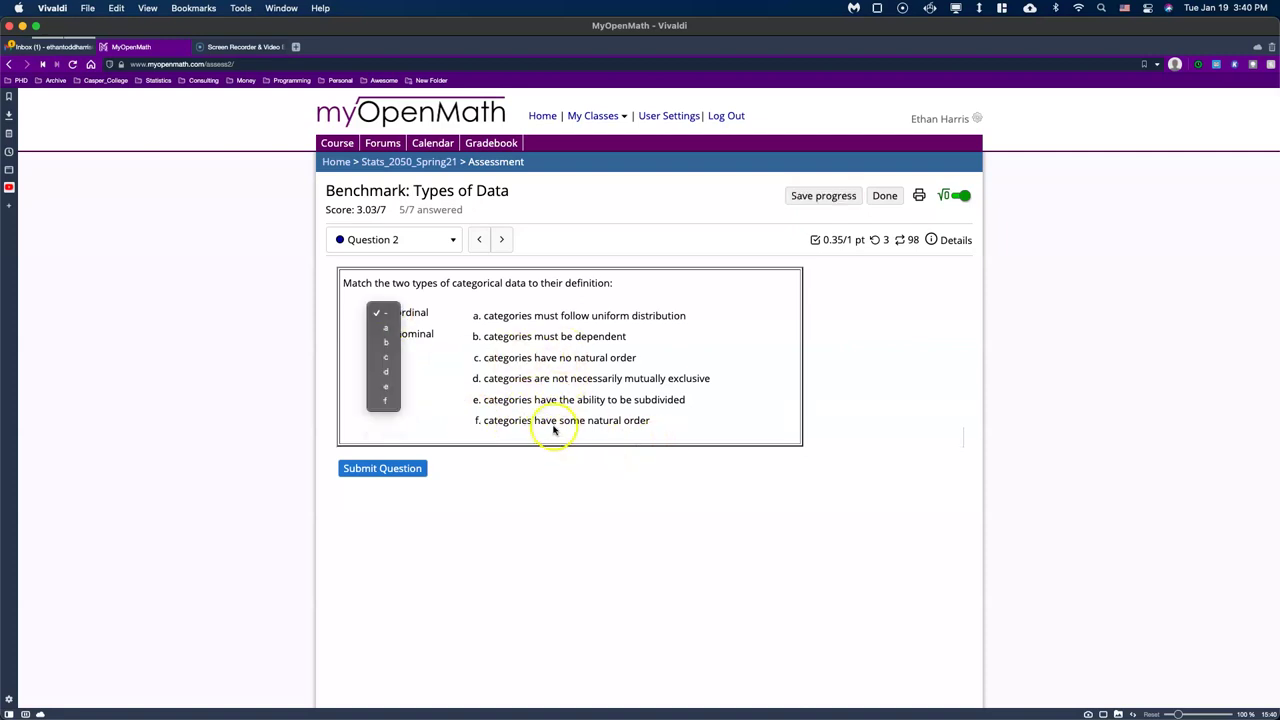
click(385, 400)
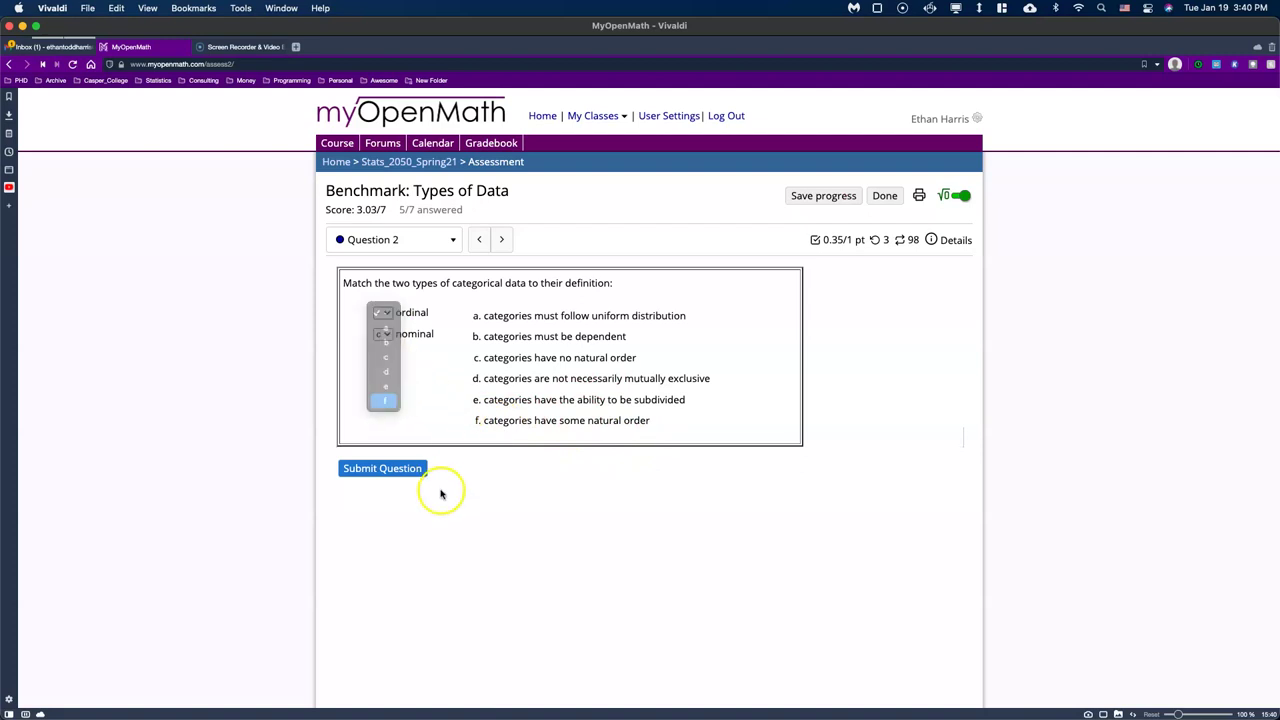
click(388, 469)
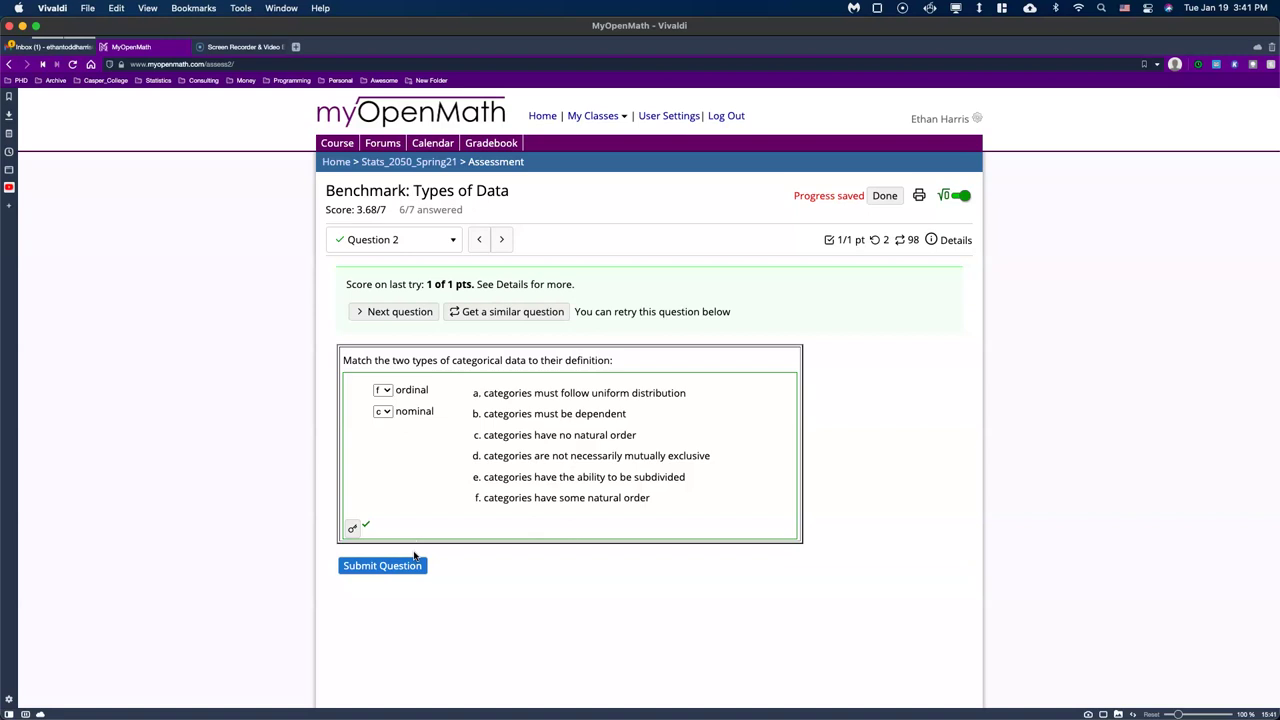
- Check the benchmark's score summary, then resume the assessment at Question 3
click(501, 239)
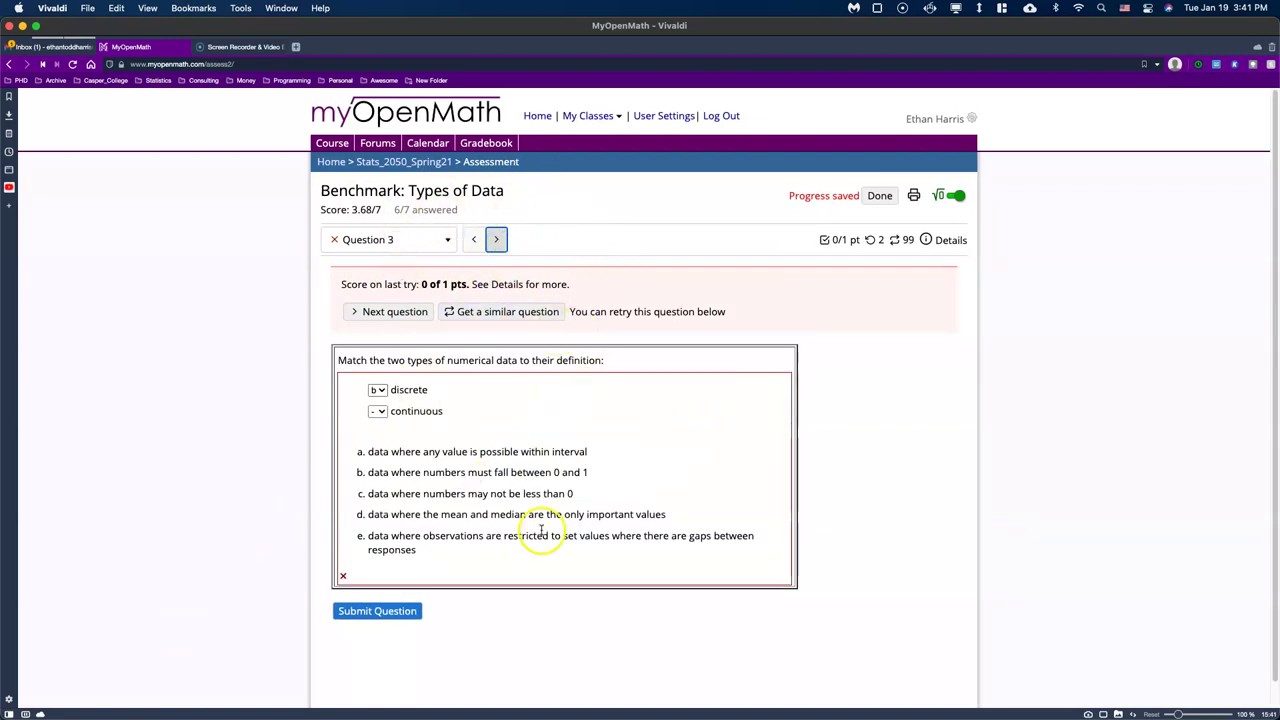
click(876, 196)
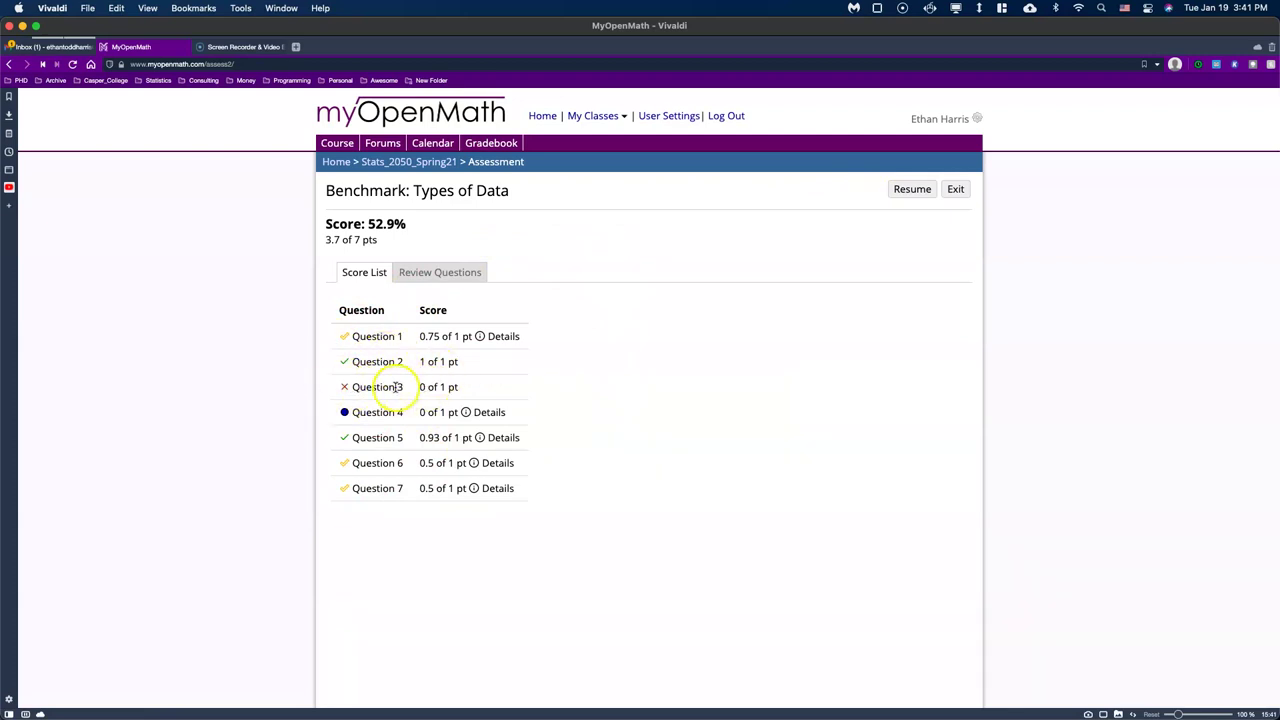
click(912, 189)
click(349, 304)
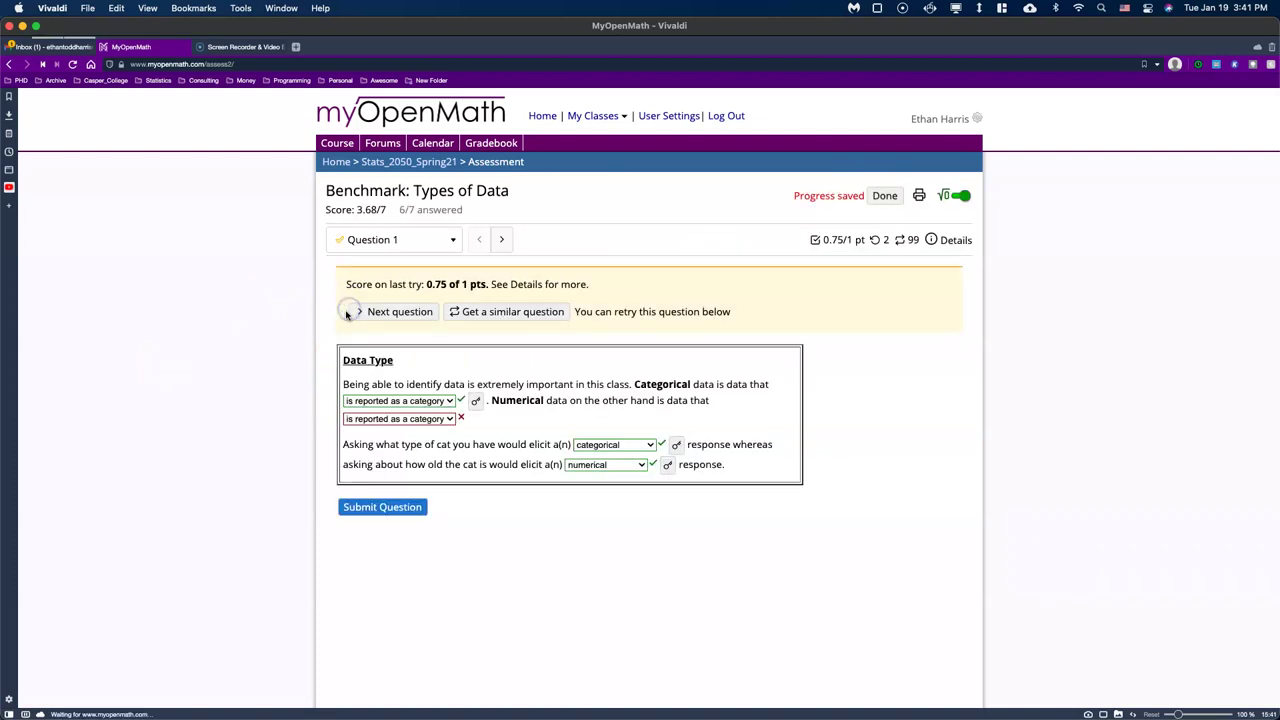
click(500, 240)
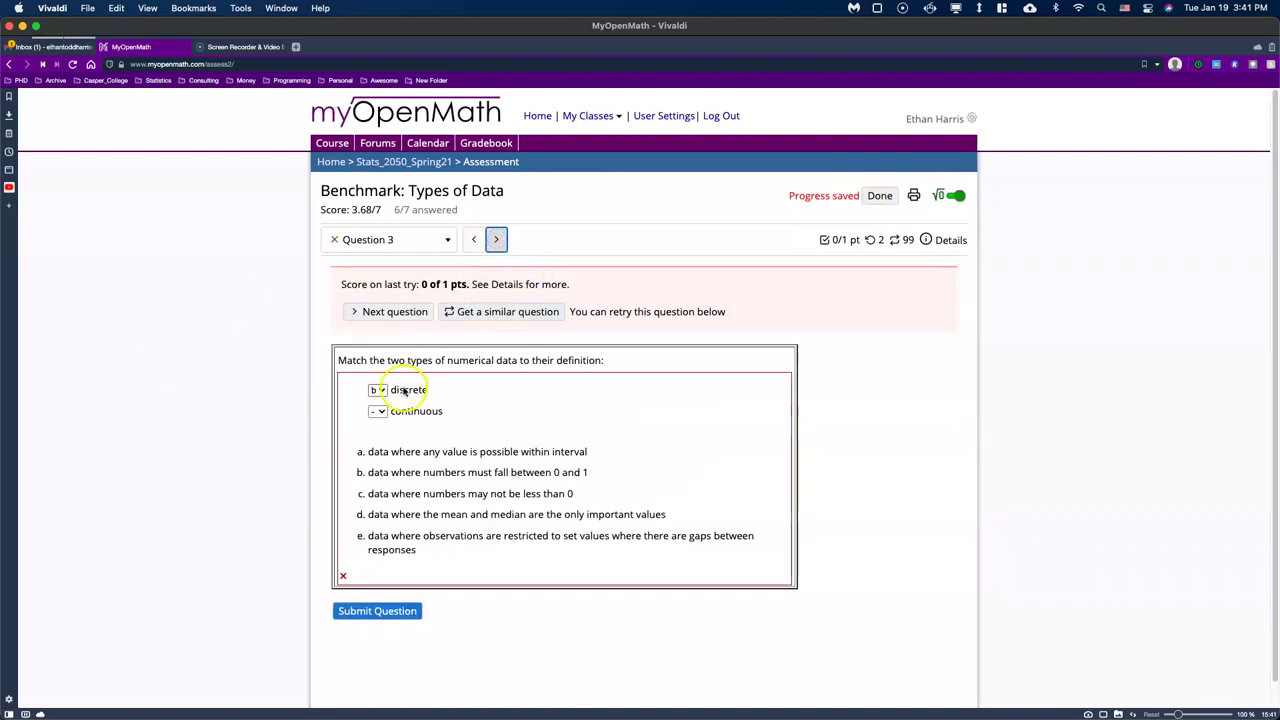
- Match continuous to definition c on Question 3, submit, and load a similar version
click(377, 411)
click(380, 469)
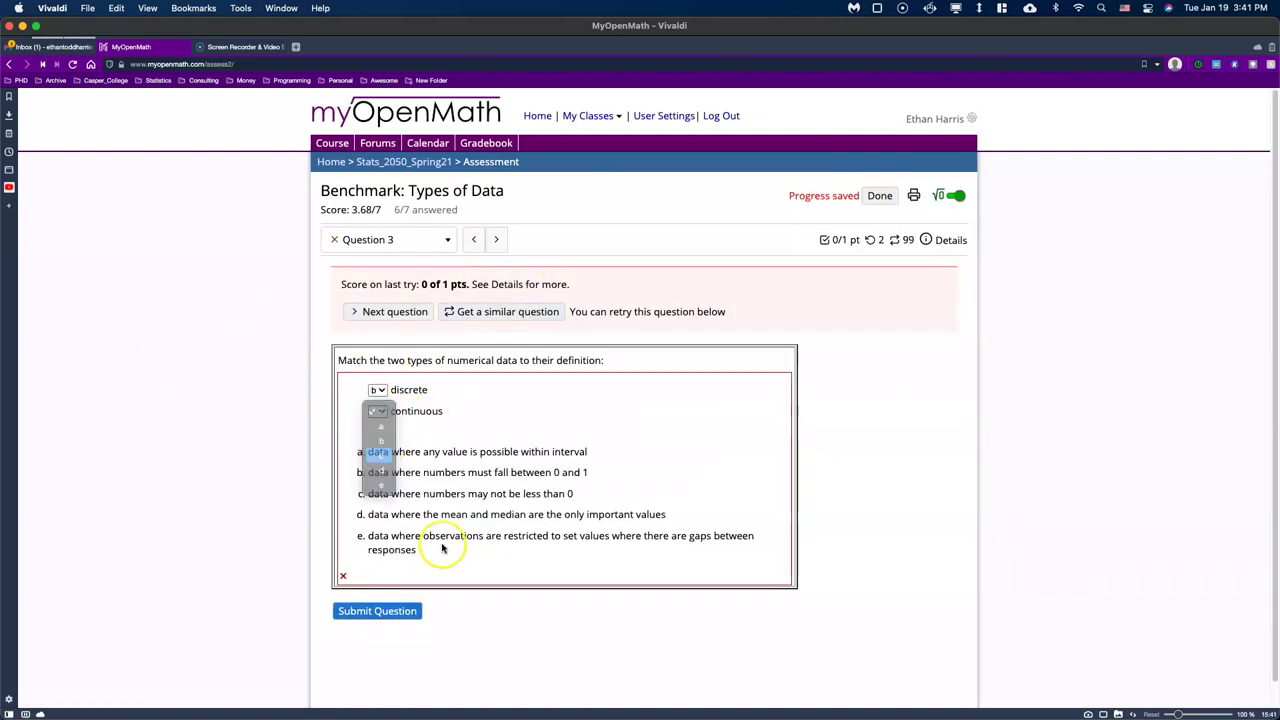
click(391, 597)
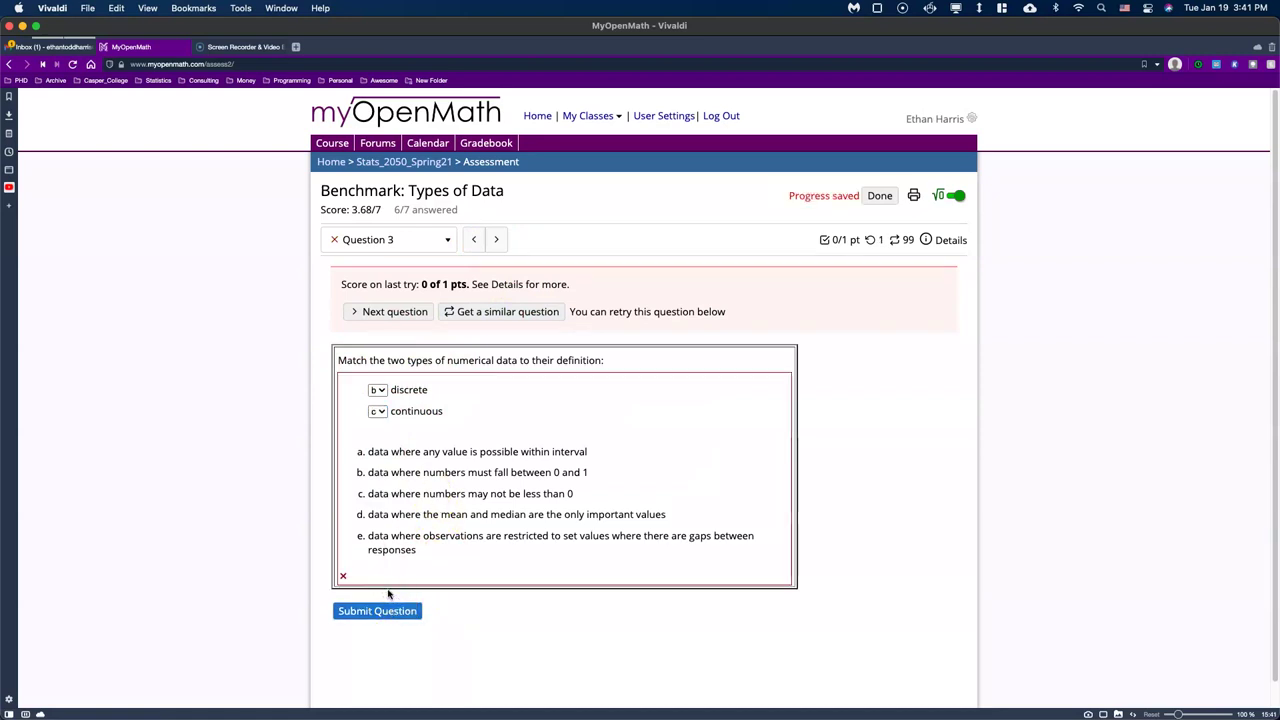
click(503, 312)
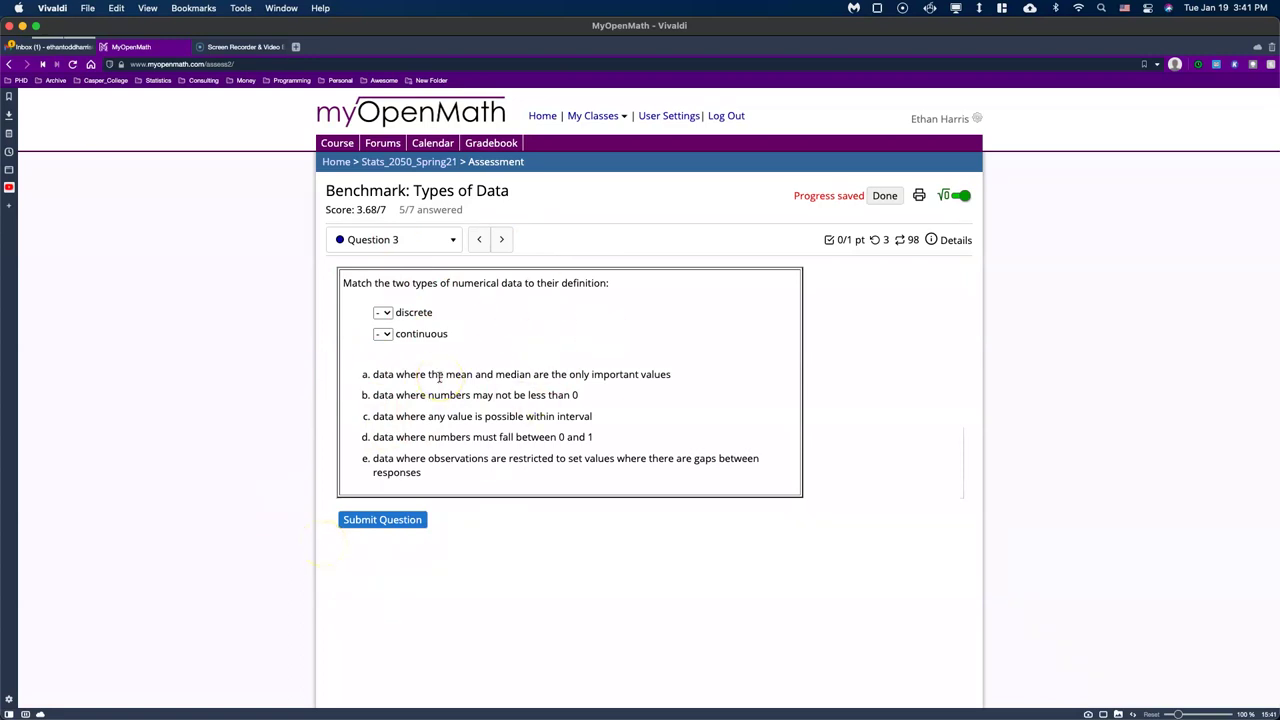
- Finish the benchmark and scroll through the question review scored 3.7 of 7 points
click(878, 197)
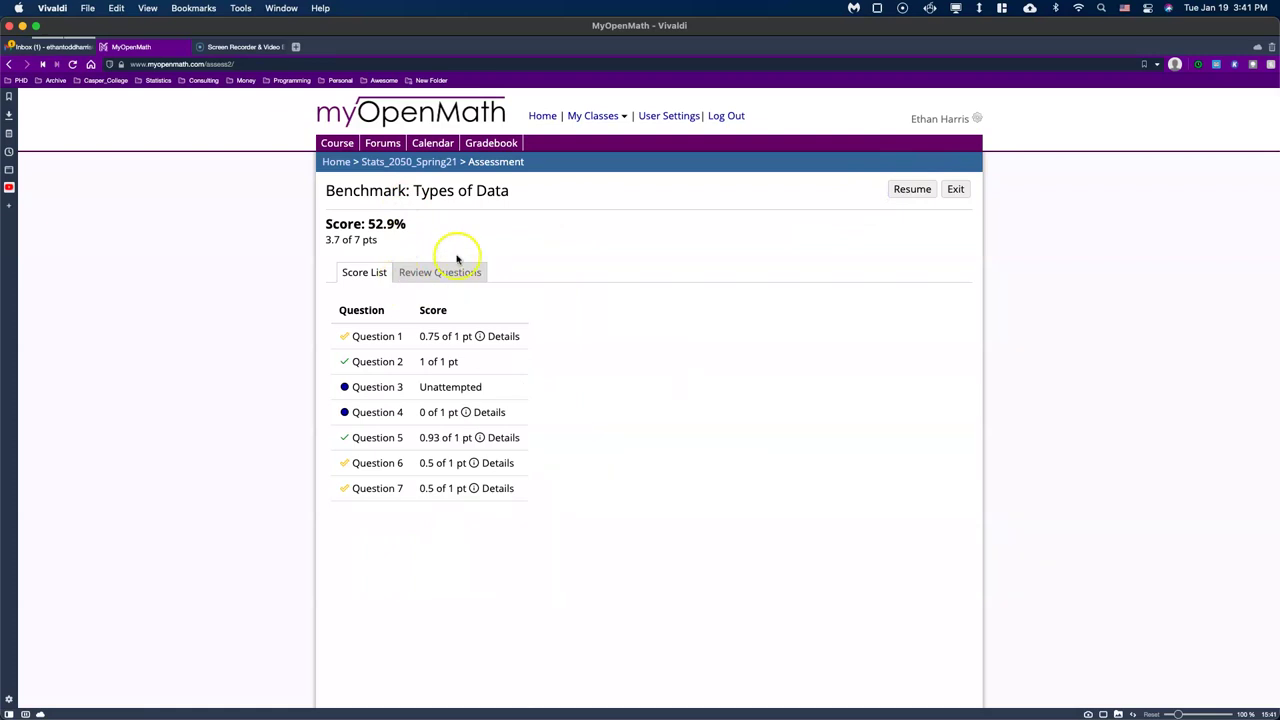
click(430, 272)
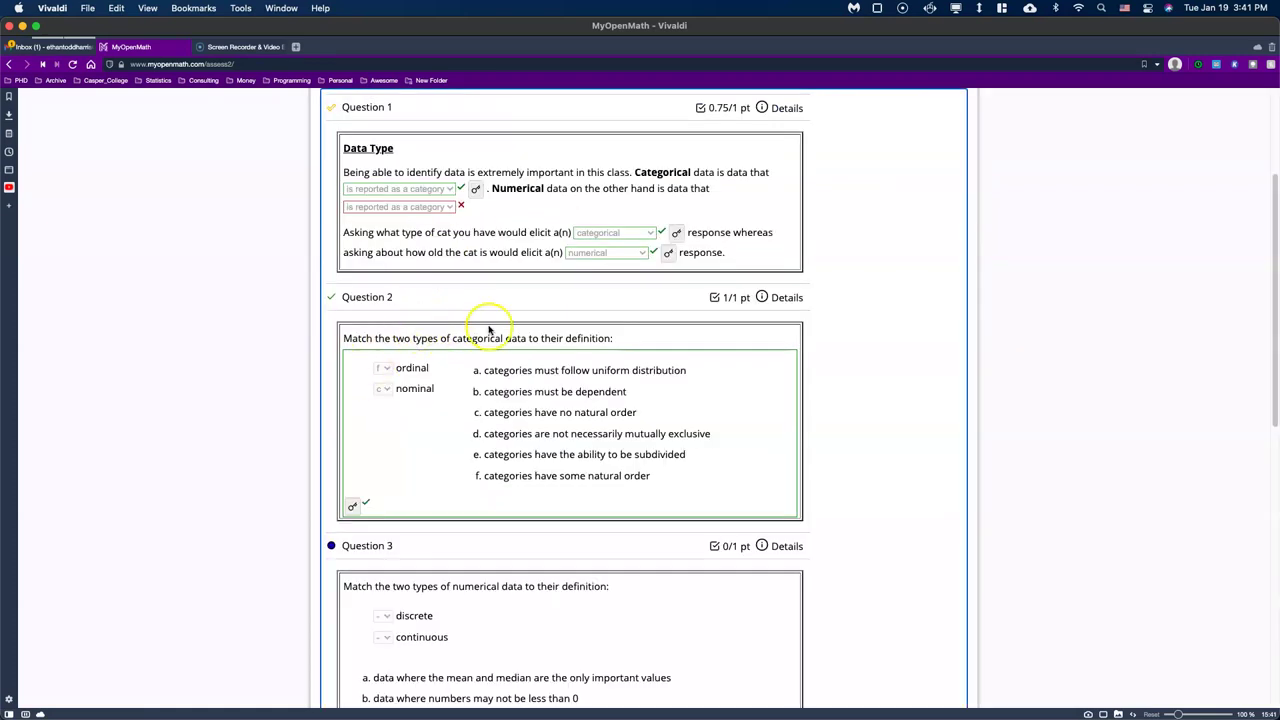
scroll(557, 480, down, 10)
scroll(557, 480, up, 15)
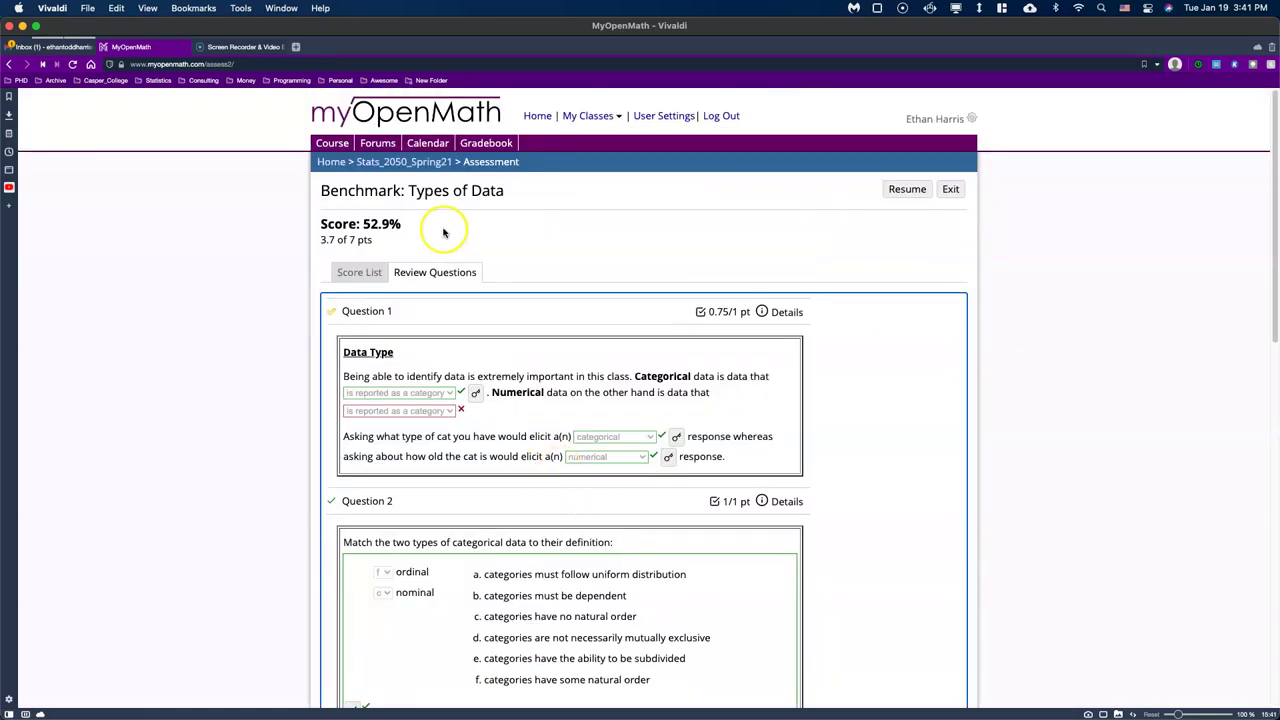
- Redeem a LatePass on Types of Data from the Jan 20 calendar, moving it to Jan 23
click(421, 163)
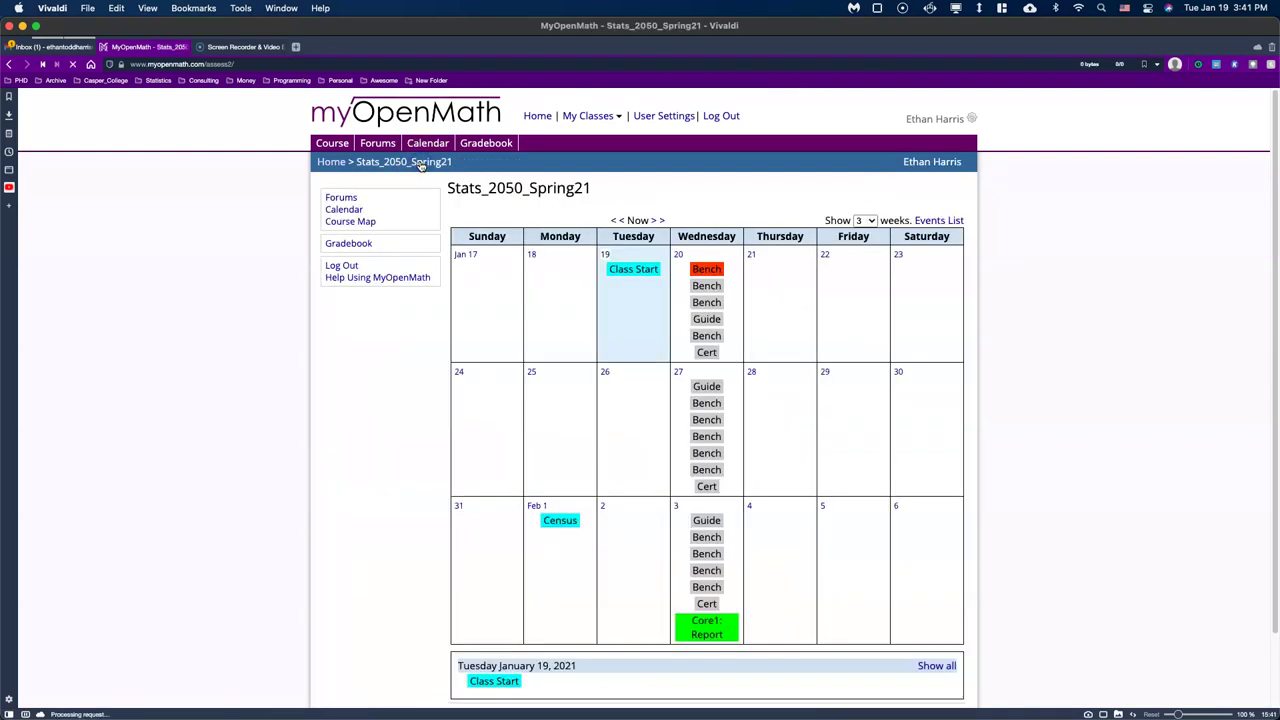
scroll(735, 197, down, 1)
click(735, 198)
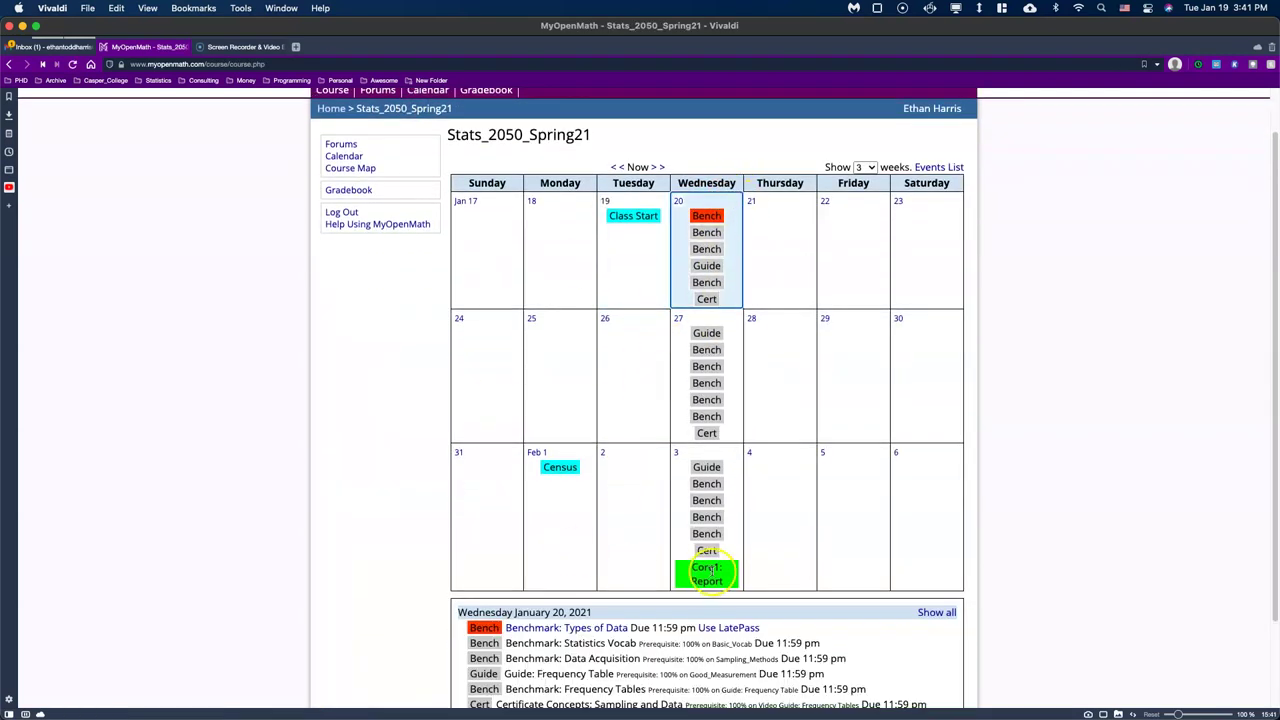
click(727, 628)
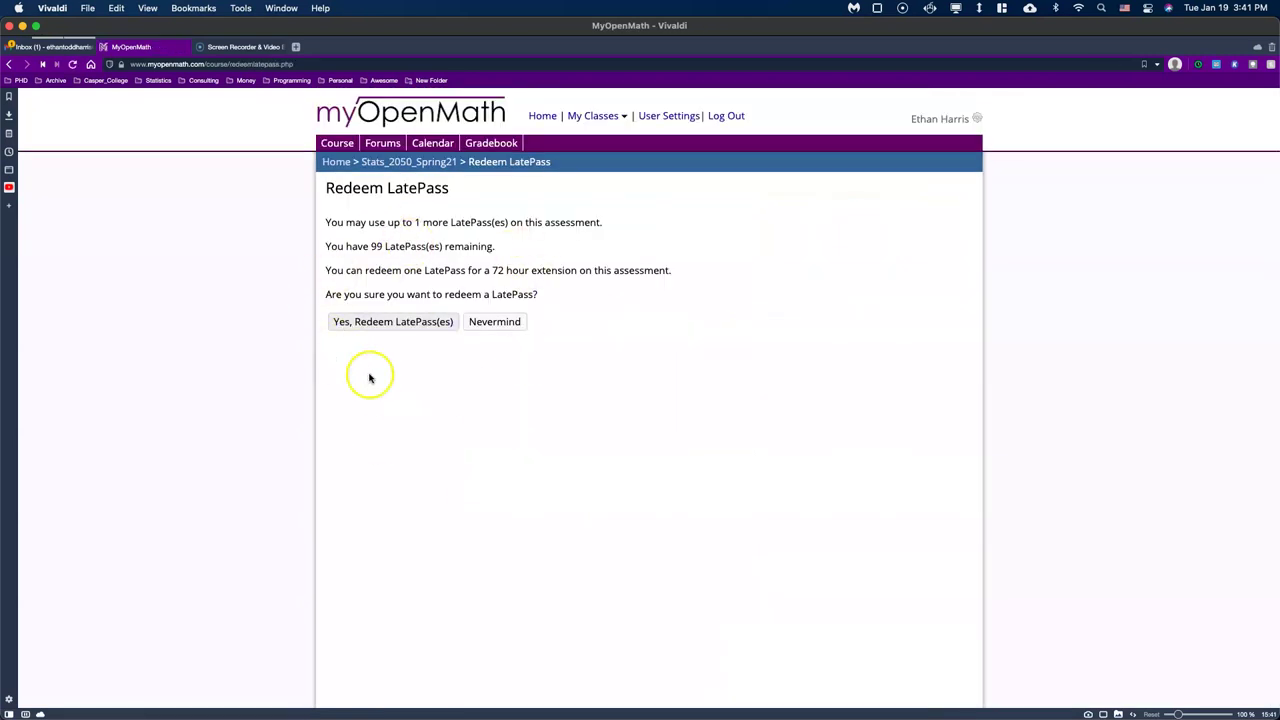
click(386, 322)
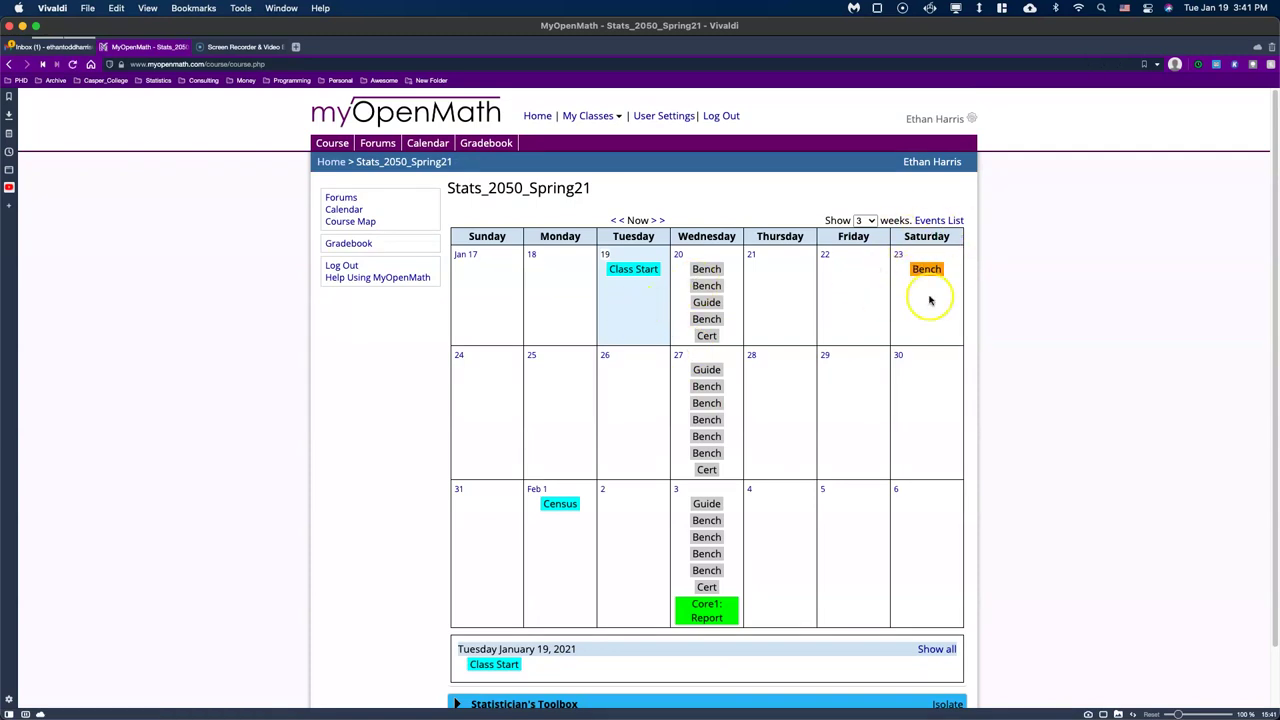
click(921, 294)
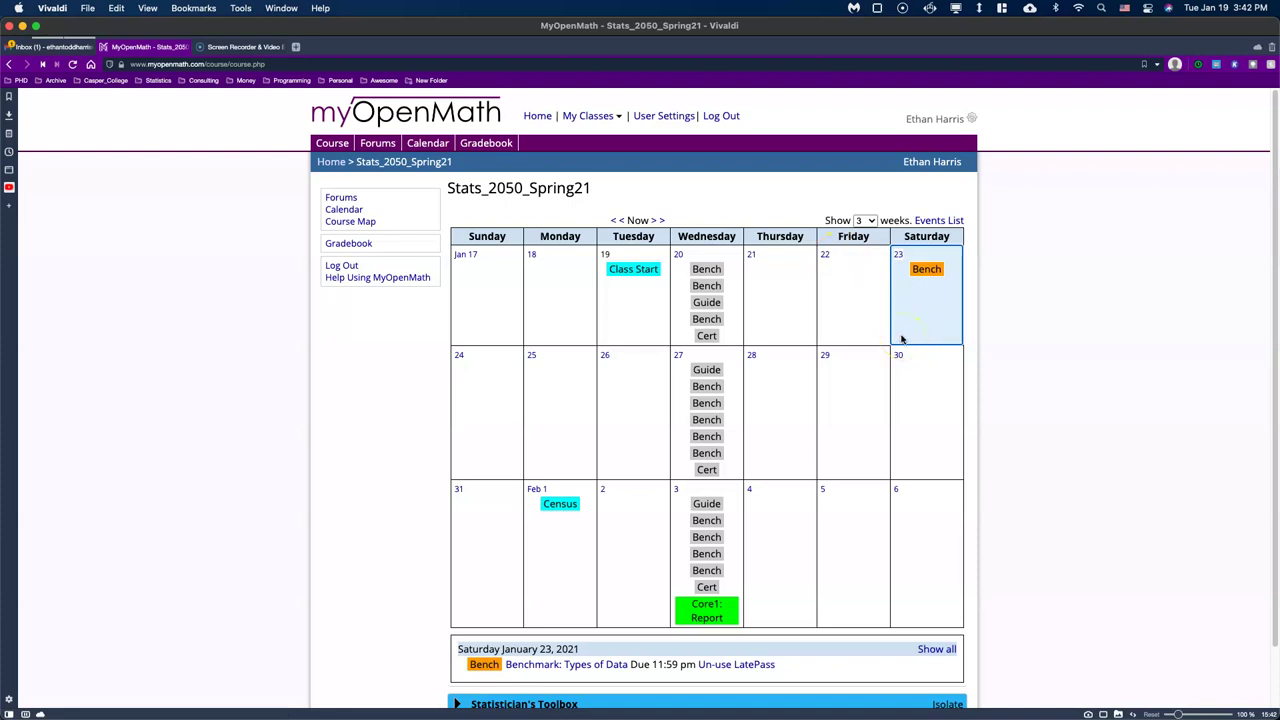
- Find Types of Data in the Gradebook and open its 3.7/7 attempt review
click(485, 145)
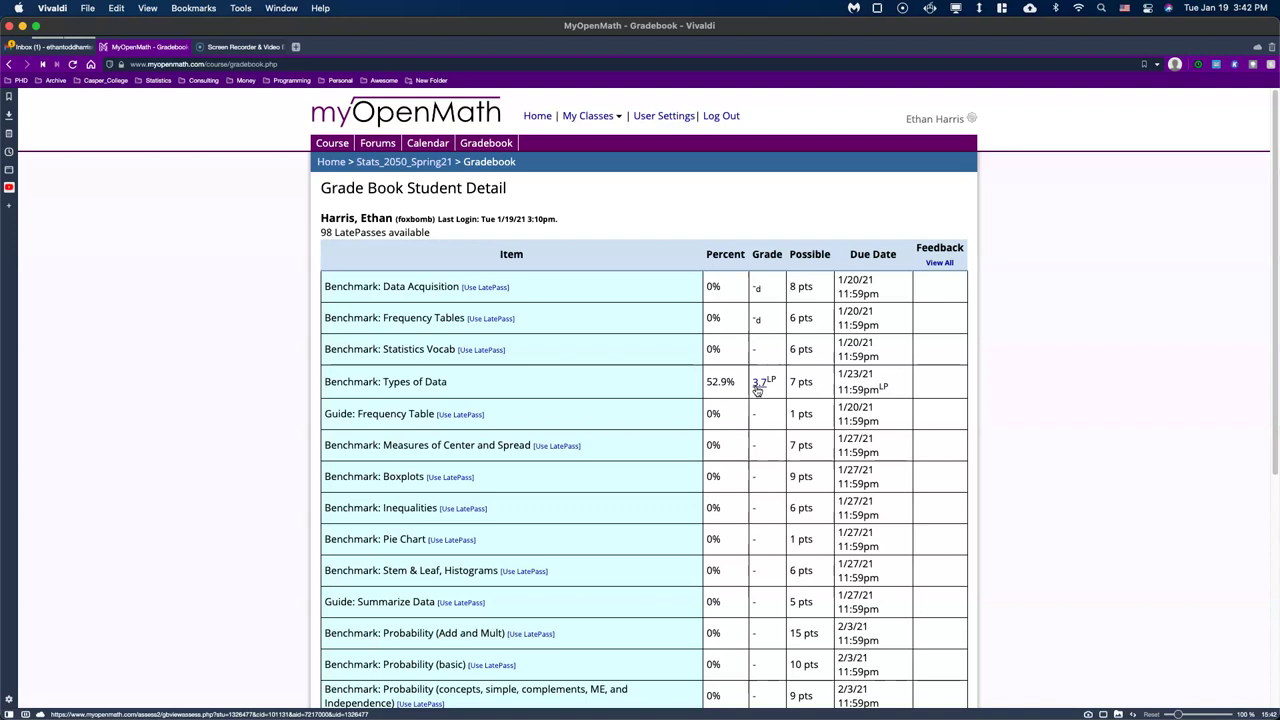
scroll(765, 385, down, 5)
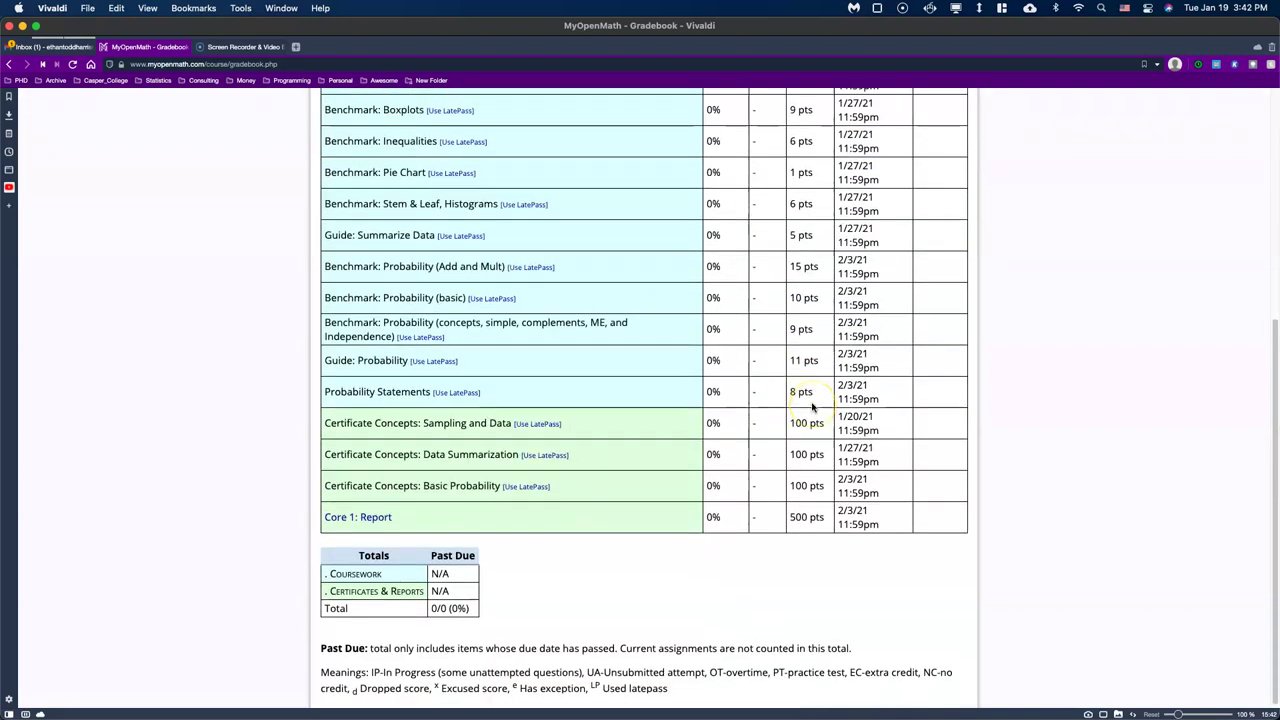
scroll(812, 405, up, 5)
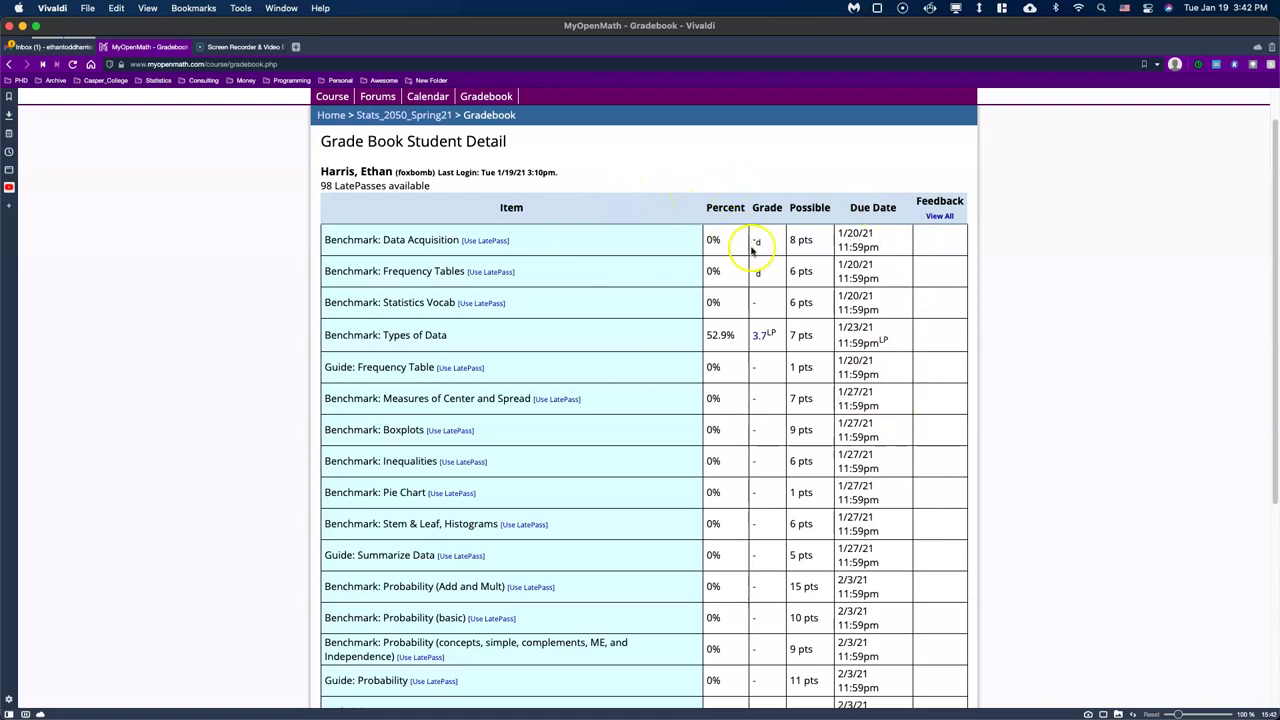
scroll(561, 503, up, 1)
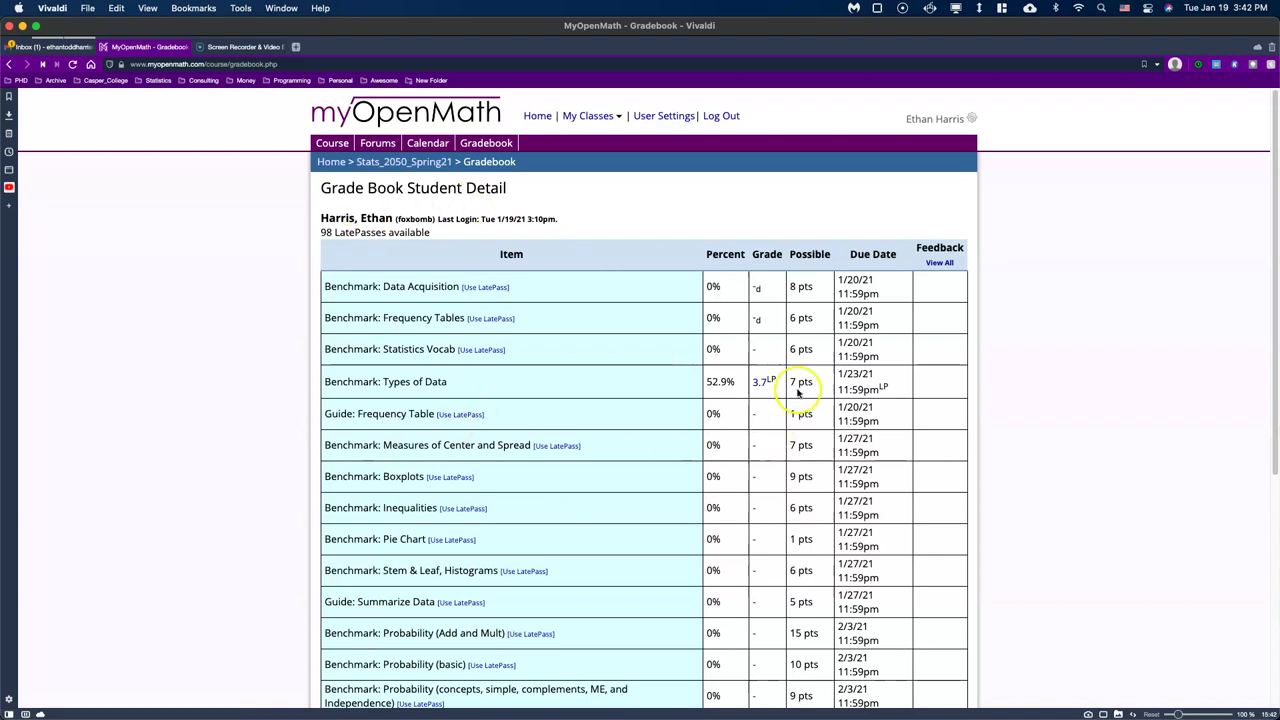
click(764, 383)
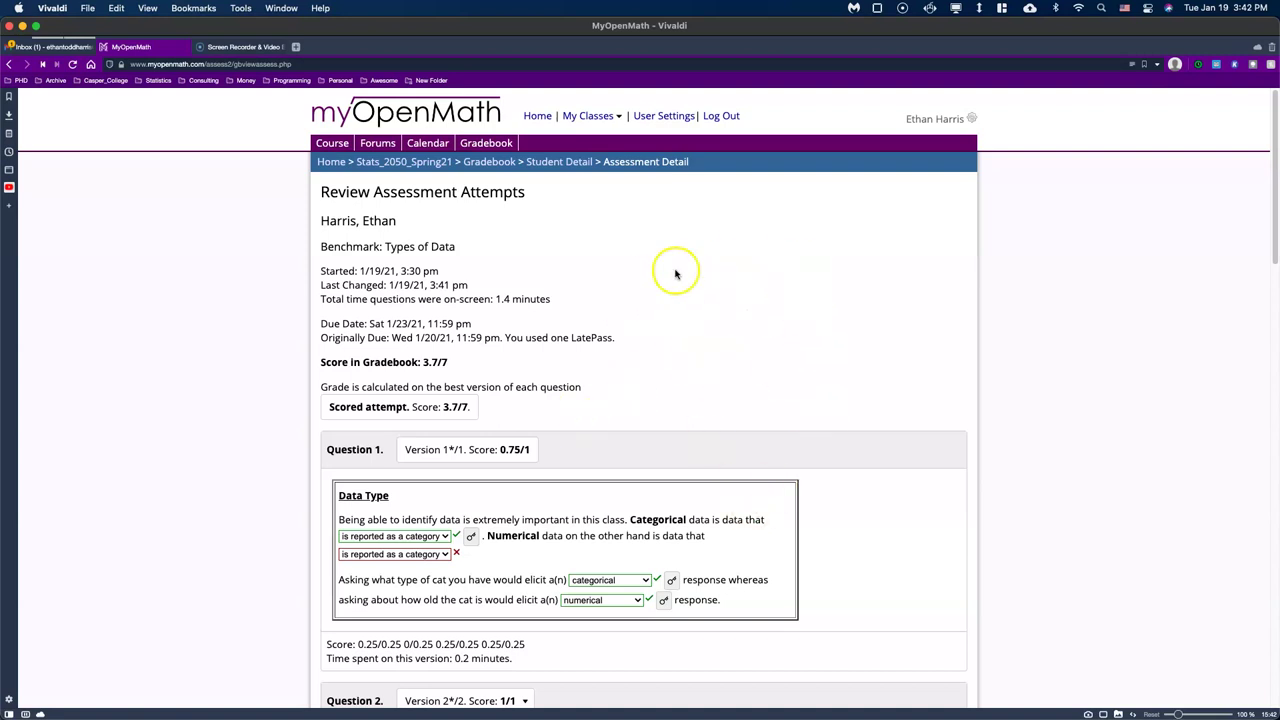
- Go back to the Grade Book Student Detail list with the browser Back shortcut
key(super+bracketleft)
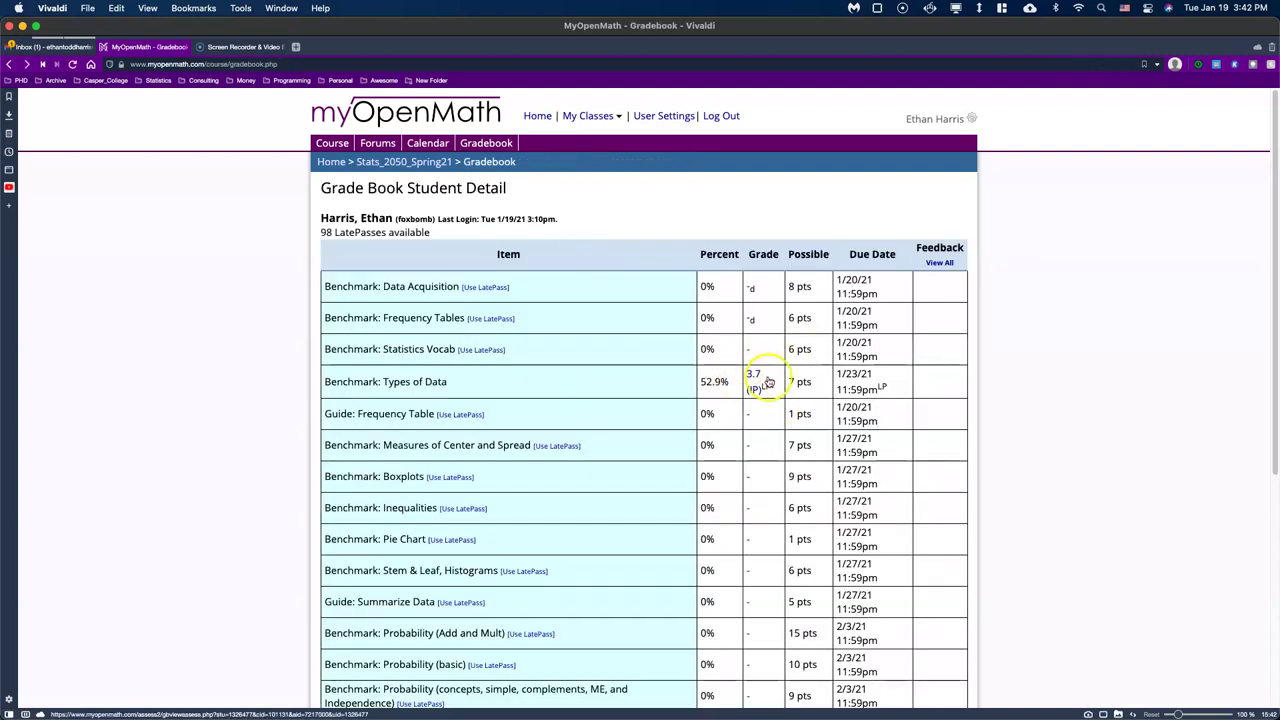